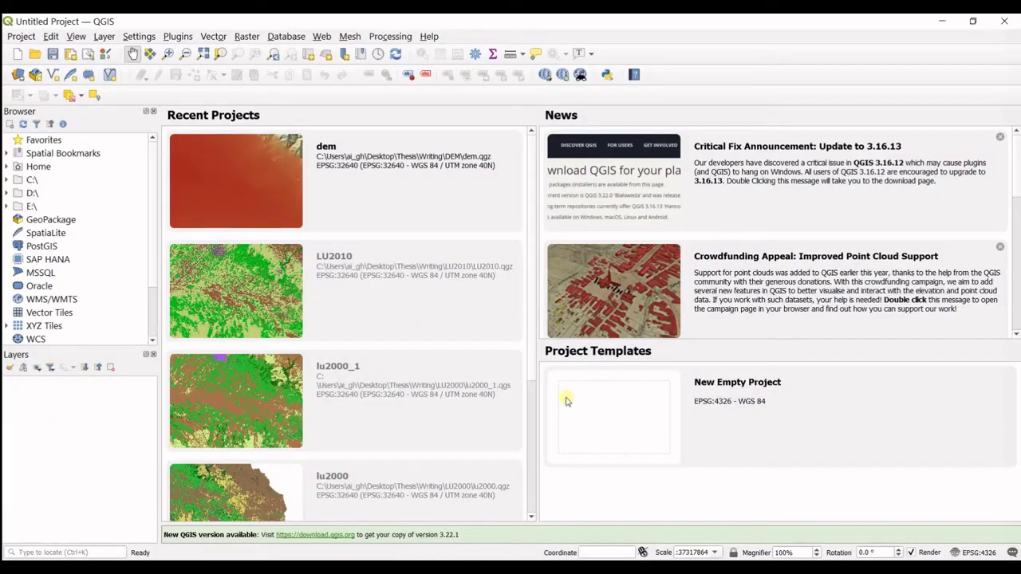
Create a new empty project and open the file chooser for adding a vector layer
double_click(693, 396)
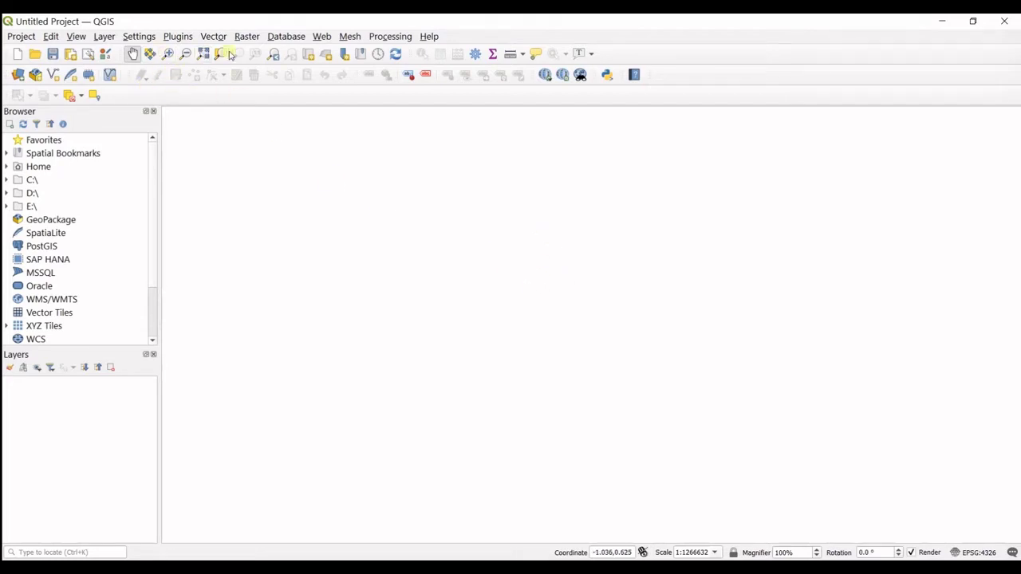
left_click(104, 37)
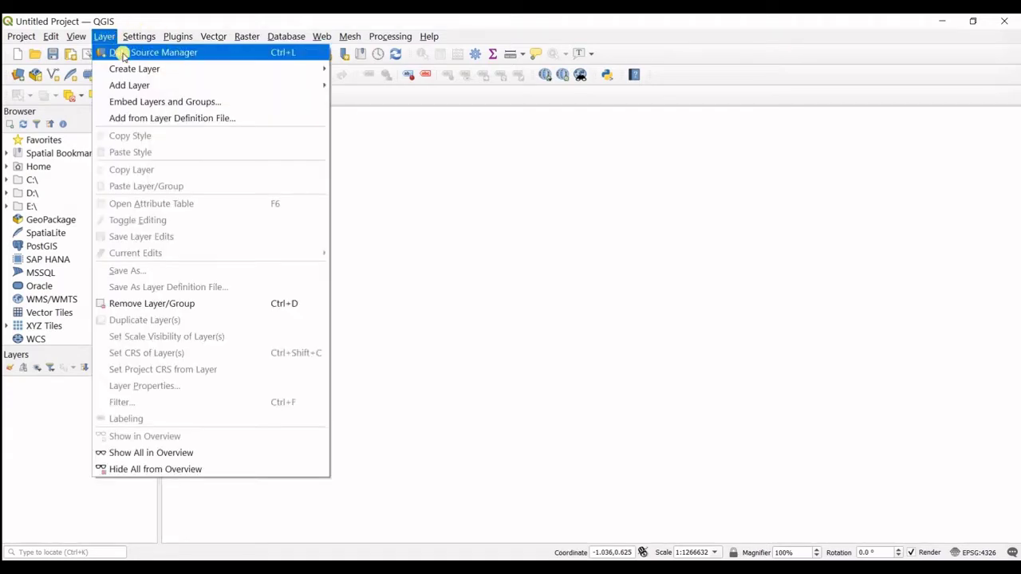
mouse_move(136, 70)
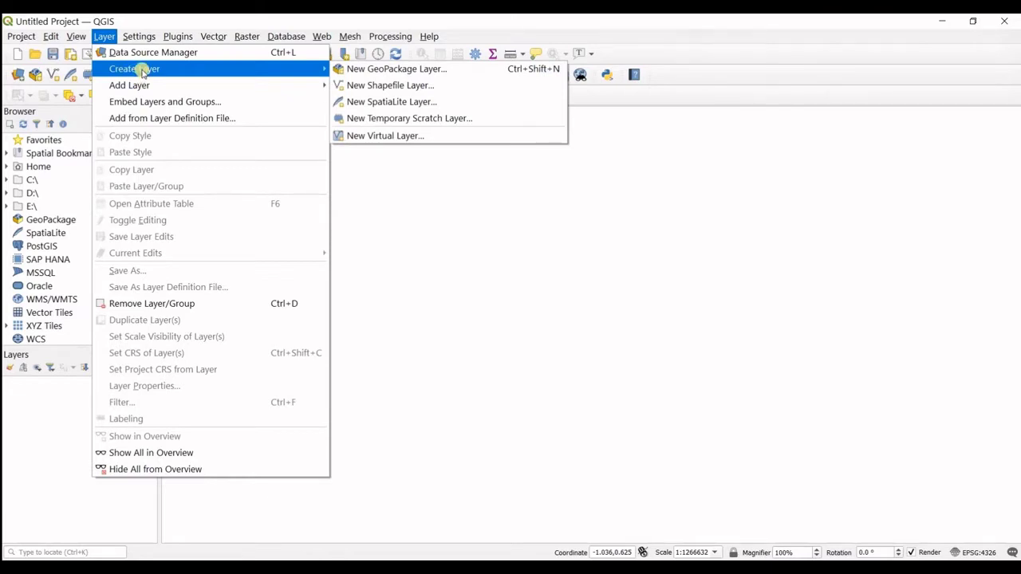
mouse_move(174, 84)
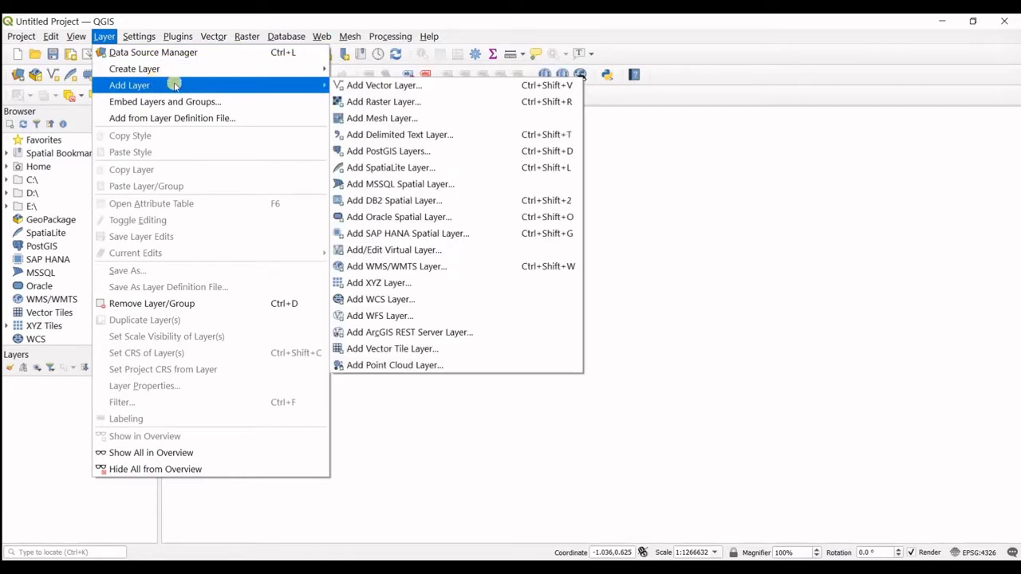
left_click(392, 87)
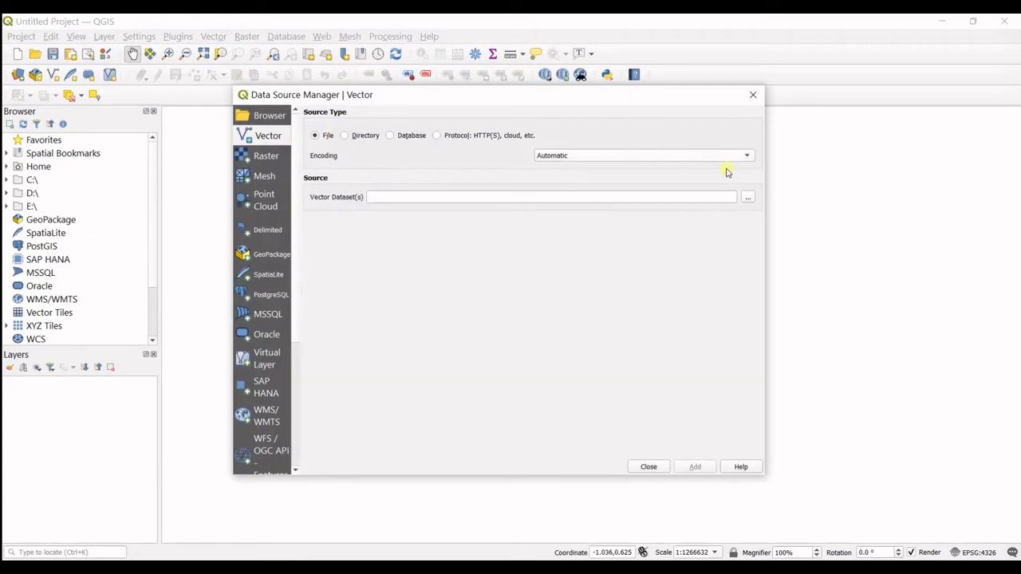
left_click(747, 197)
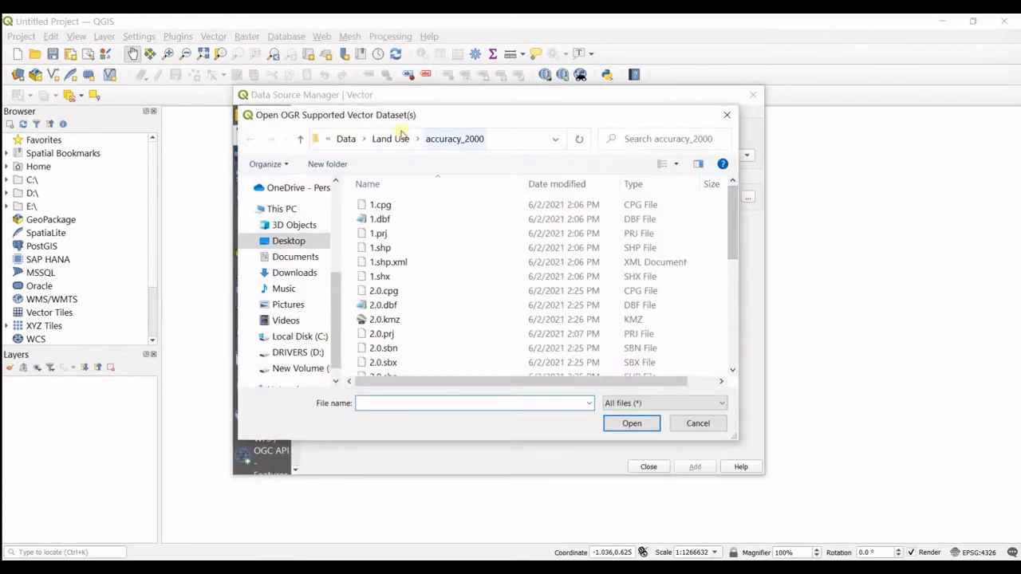
Add neyshape.zip from the neyshape folder inside Land Use to the project as a vector layer
left_click(395, 139)
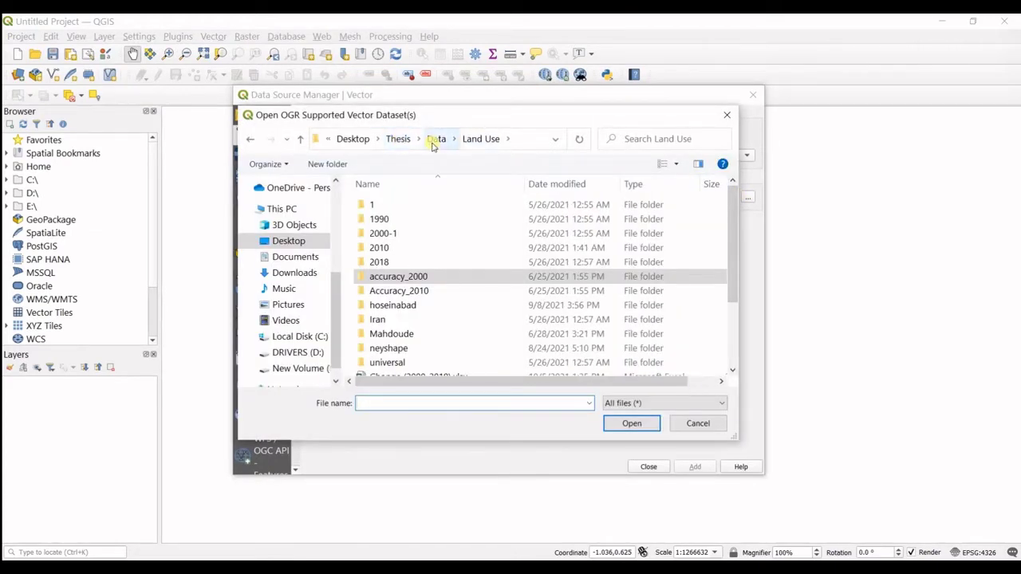
left_click(403, 351)
double_click(405, 351)
scroll(391, 351, "down", 3)
left_click(389, 367)
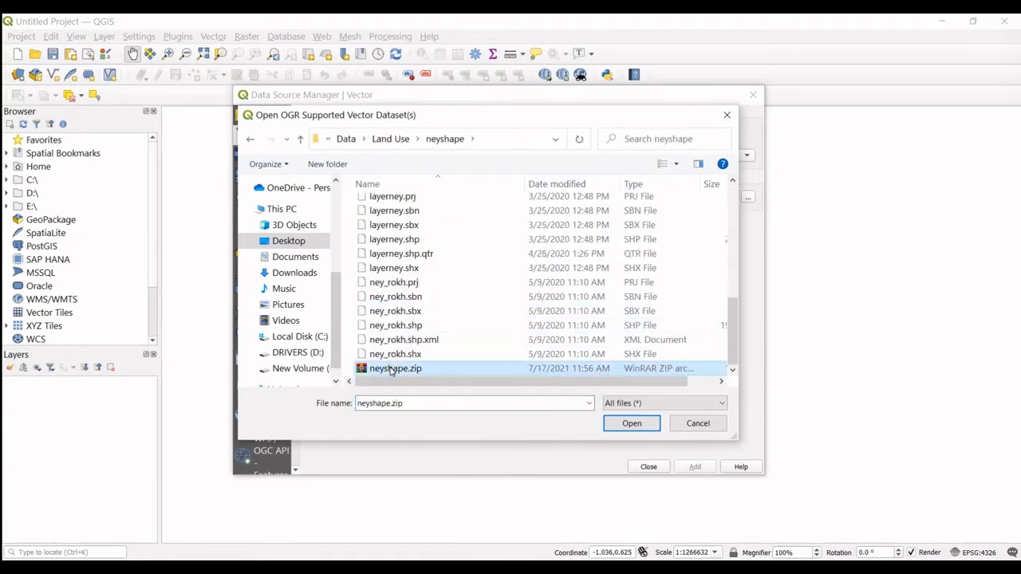
double_click(390, 367)
left_click(695, 468)
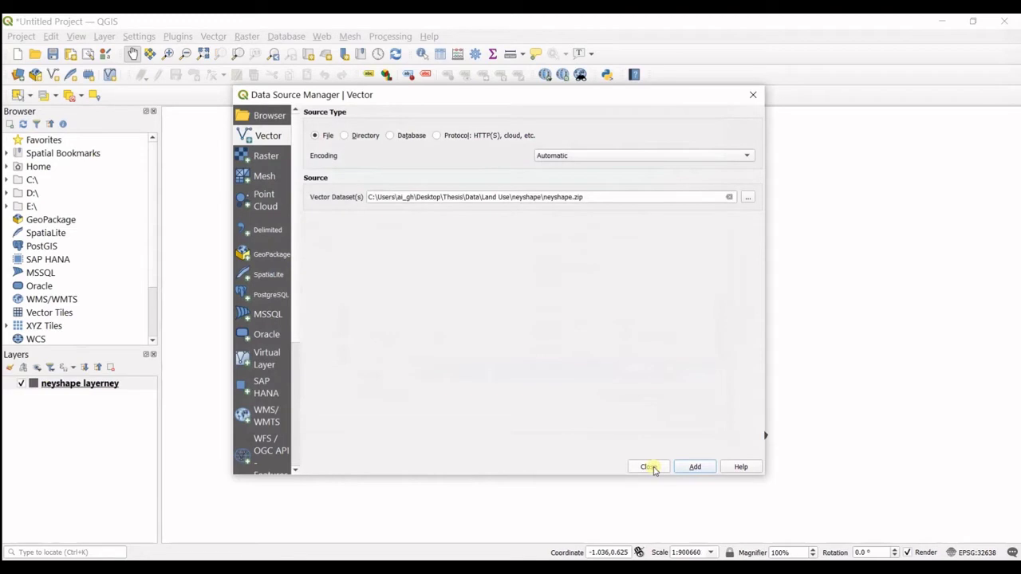
left_click(649, 467)
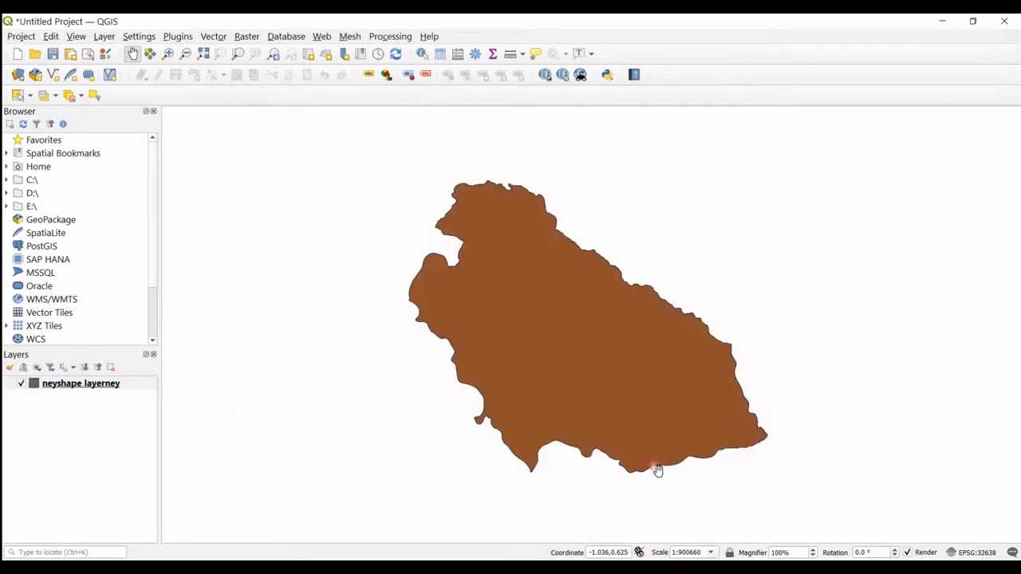
left_click_drag(640, 396, 559, 381)
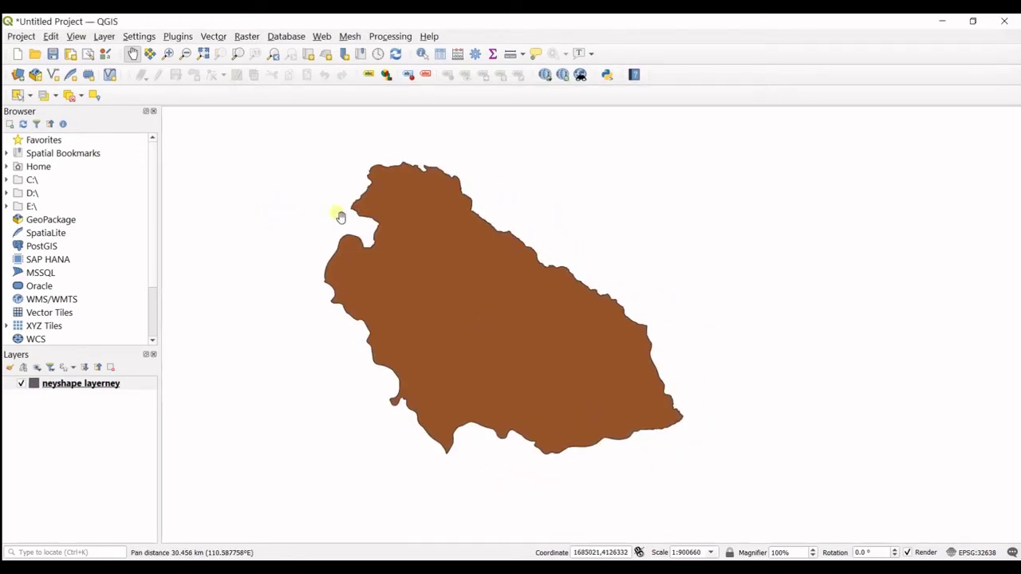
Set up an export of the neyshape layerney features in Keyhole Markup Language [KML] format, with the file named ney1 in the Qgis KML folder
right_click(107, 386)
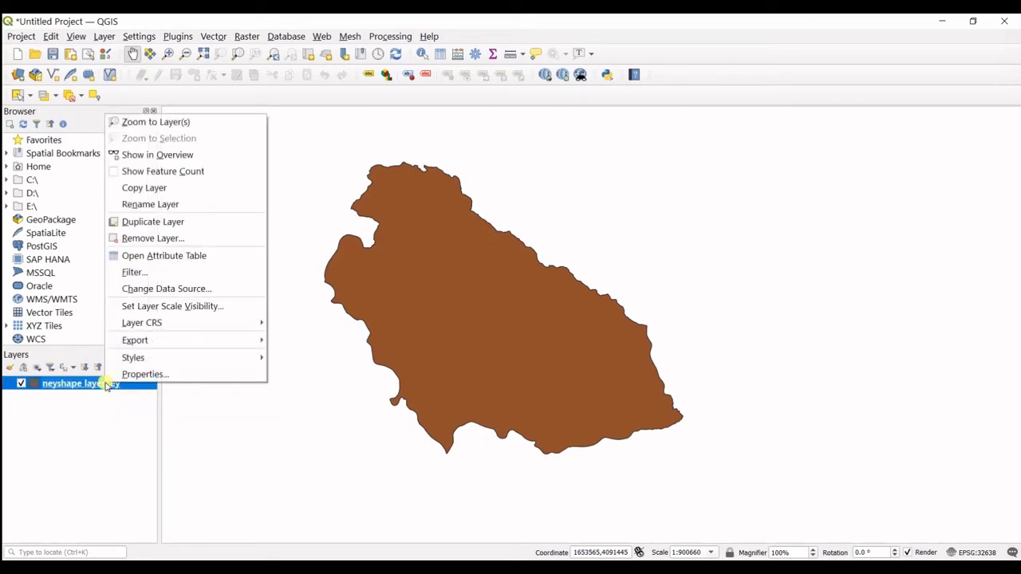
mouse_move(146, 340)
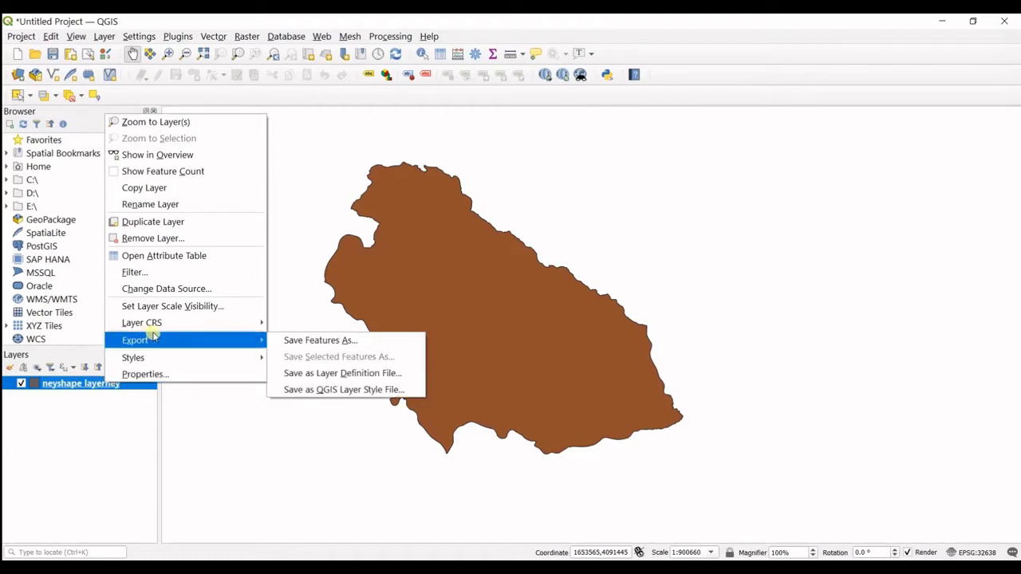
left_click(290, 343)
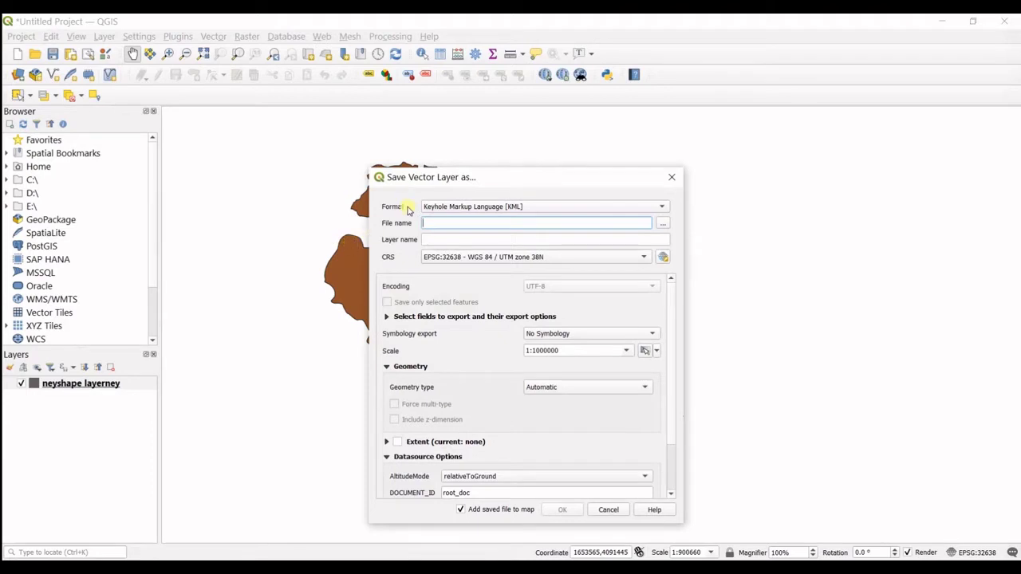
left_click(459, 208)
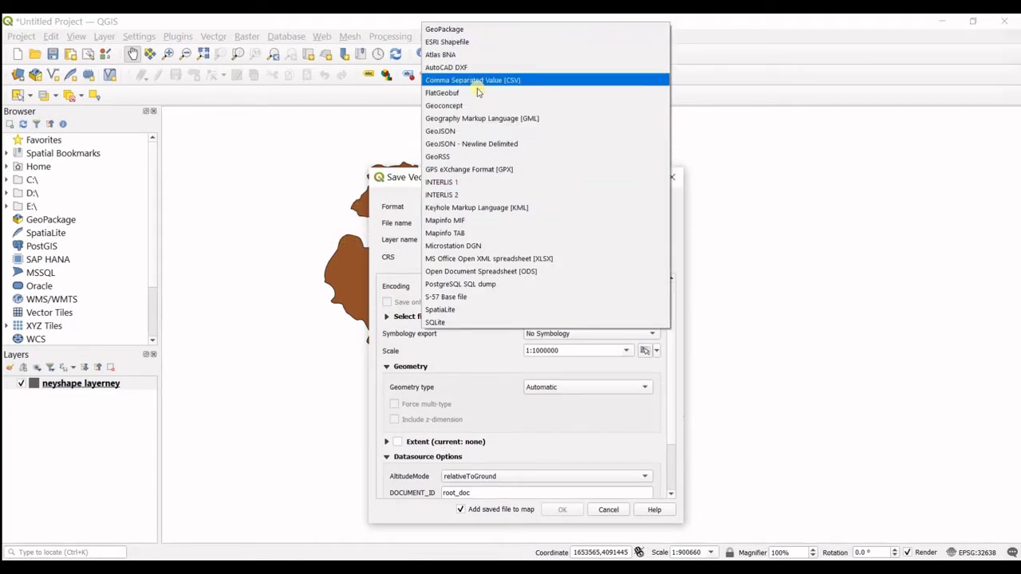
left_click(493, 210)
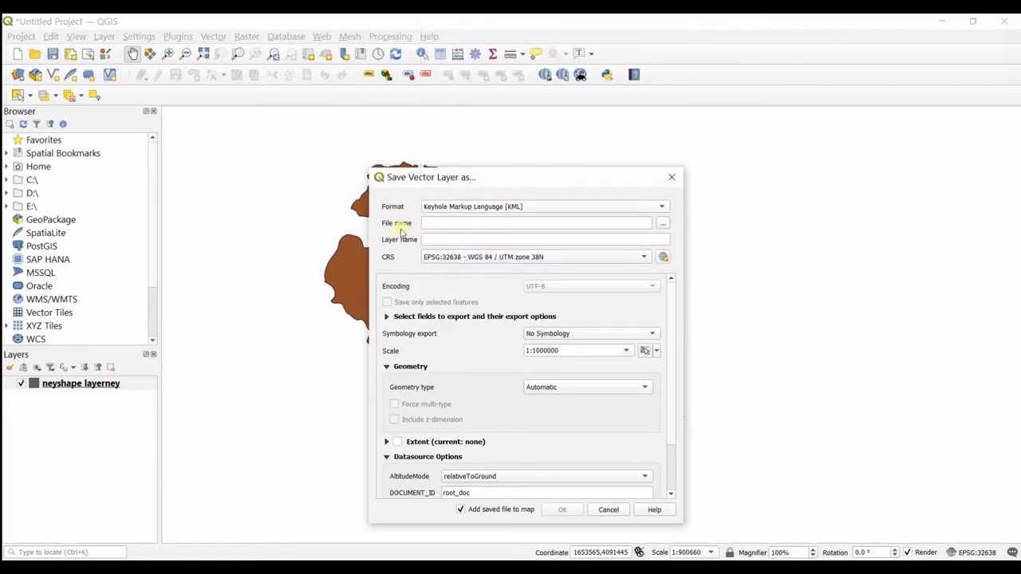
left_click(665, 224)
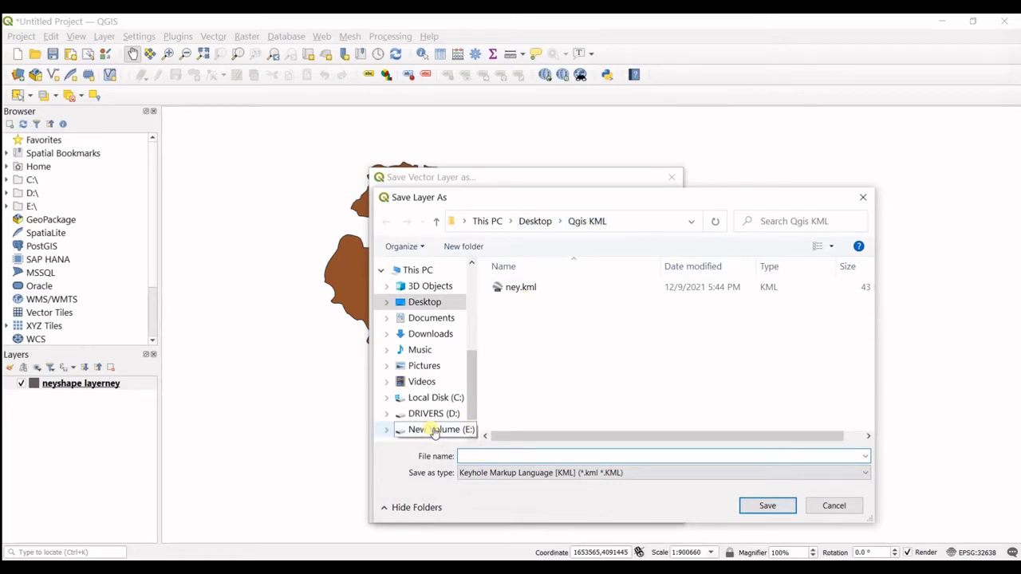
type("ney1")
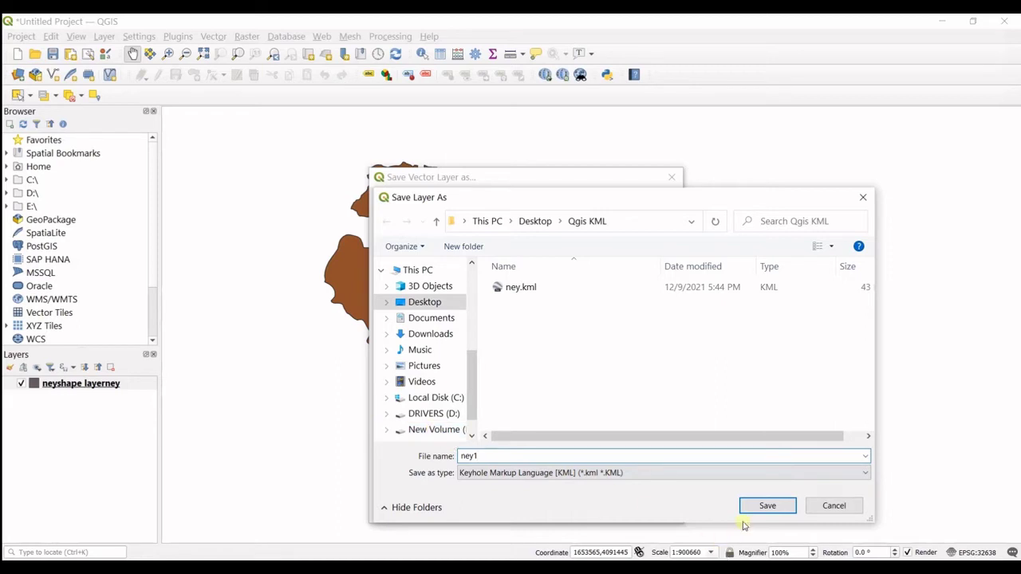
left_click(768, 504)
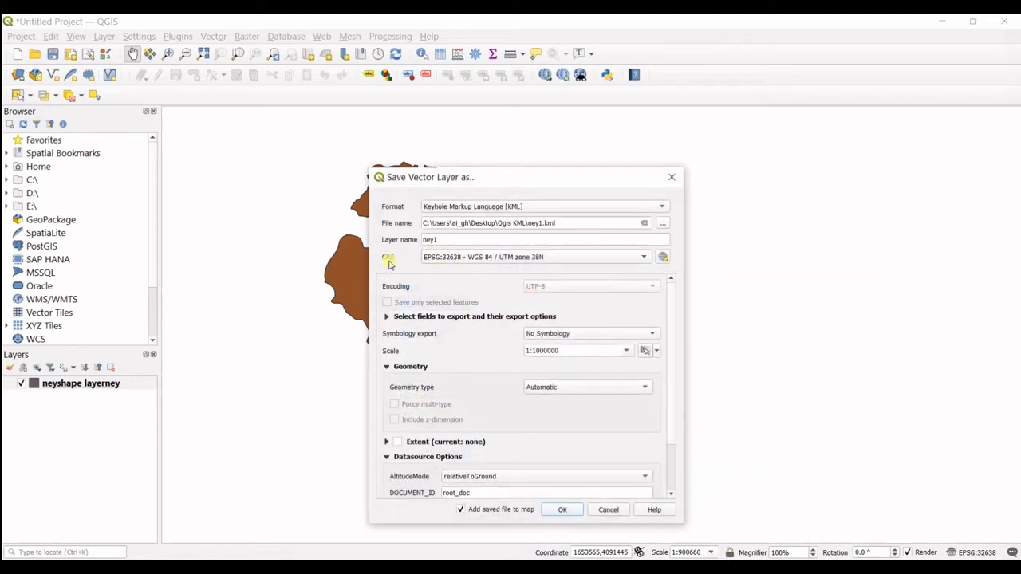
Set the export's coordinate reference system to the default EPSG:4326 - WGS 84 and save the KML file
left_click(646, 258)
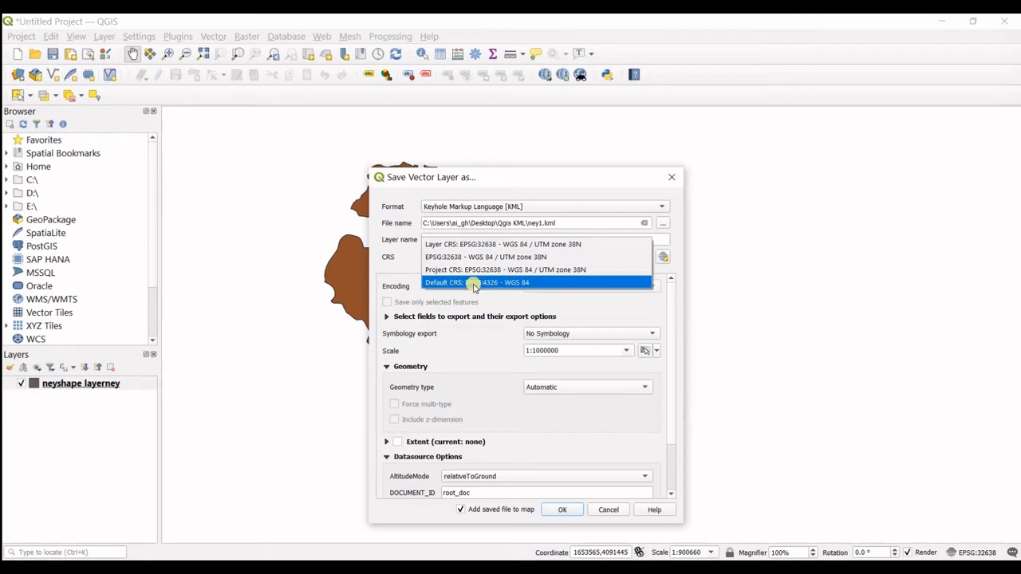
left_click(516, 283)
left_click(562, 509)
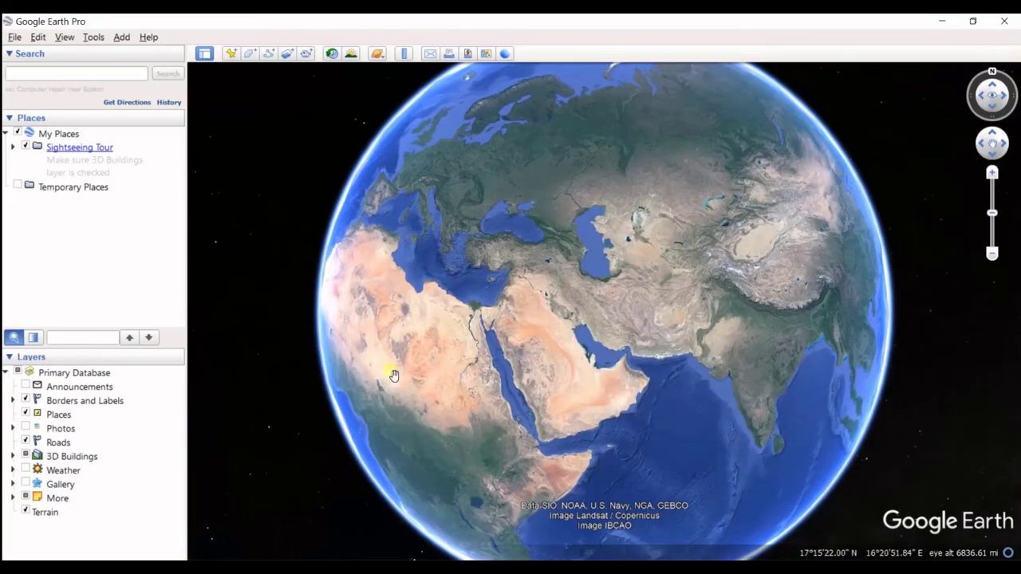
Switch to Google Earth Pro, open ney1.kml from the Qgis KML folder and inspect the boundary on the imagery
left_click_drag(600, 332, 508, 358)
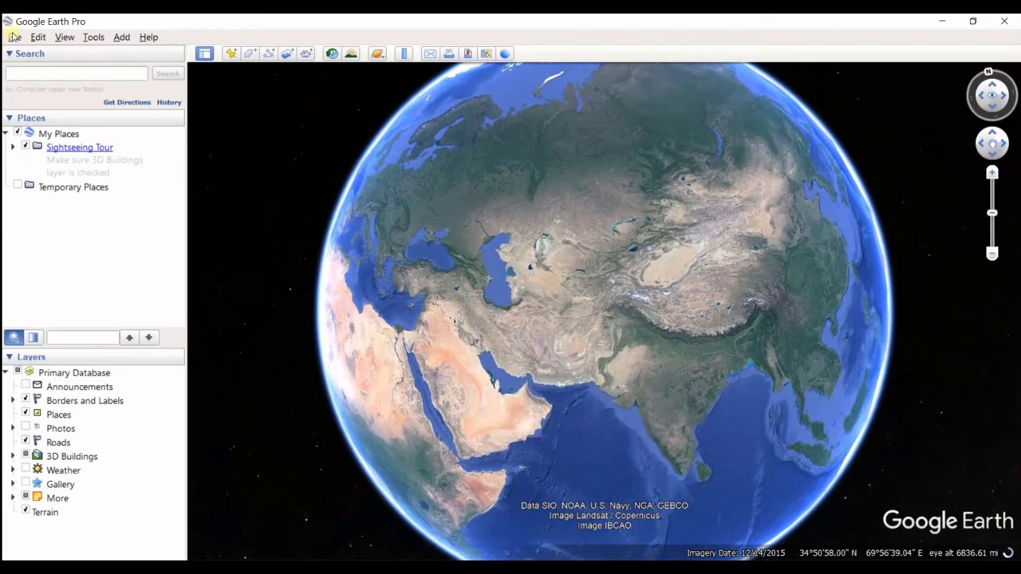
left_click(14, 36)
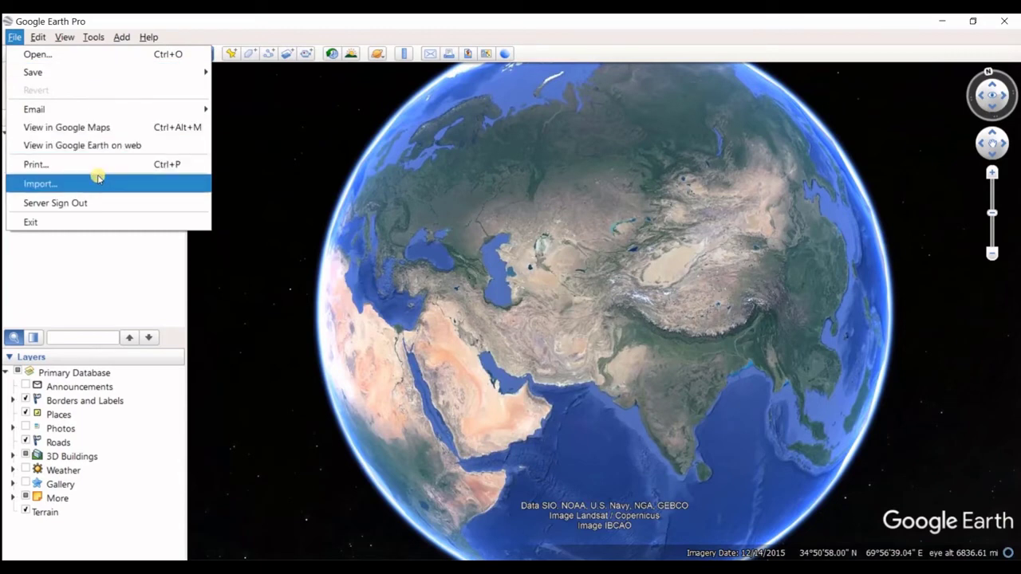
left_click(98, 54)
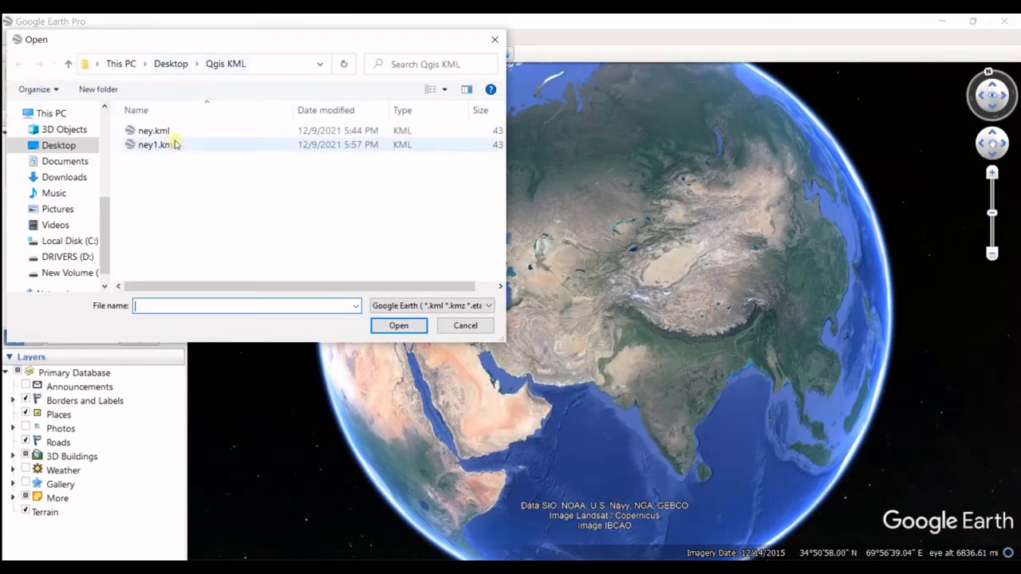
left_click(141, 149)
left_click(399, 325)
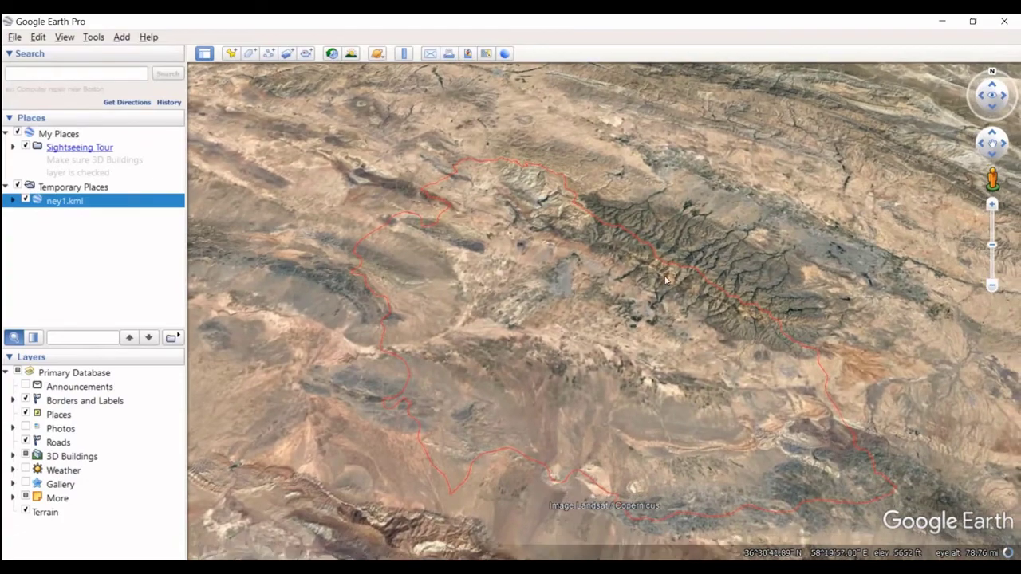
scroll(583, 378, "down", 5)
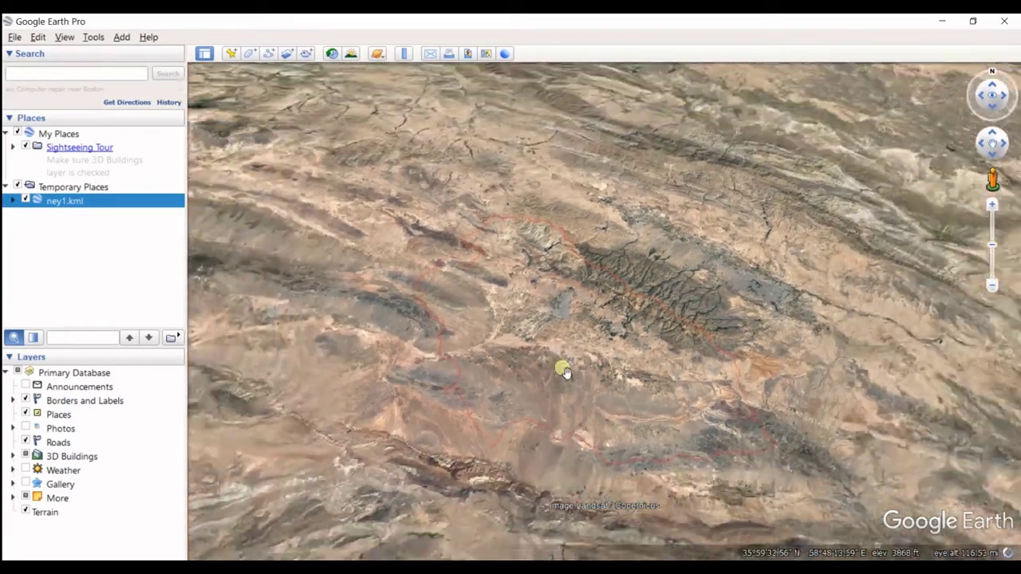
scroll(568, 386, "down", 5)
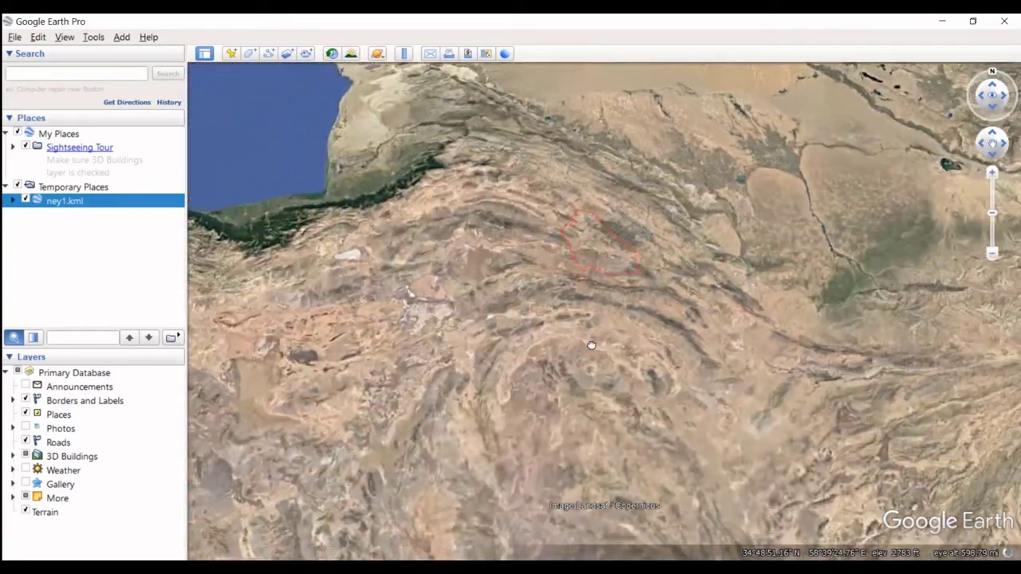
scroll(559, 319, "down", 5)
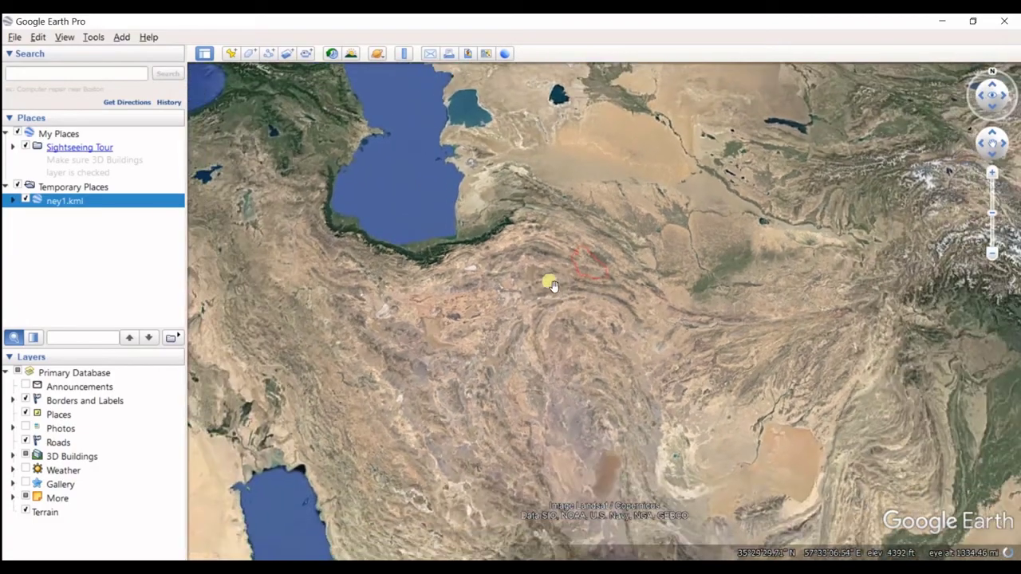
scroll(586, 240, "up", 5)
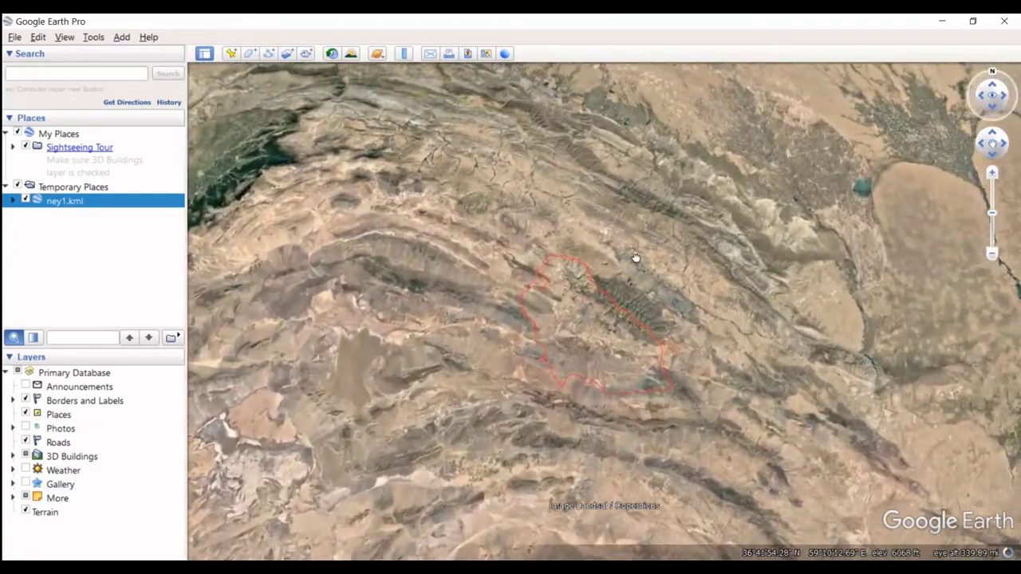
left_click_drag(636, 258, 547, 431)
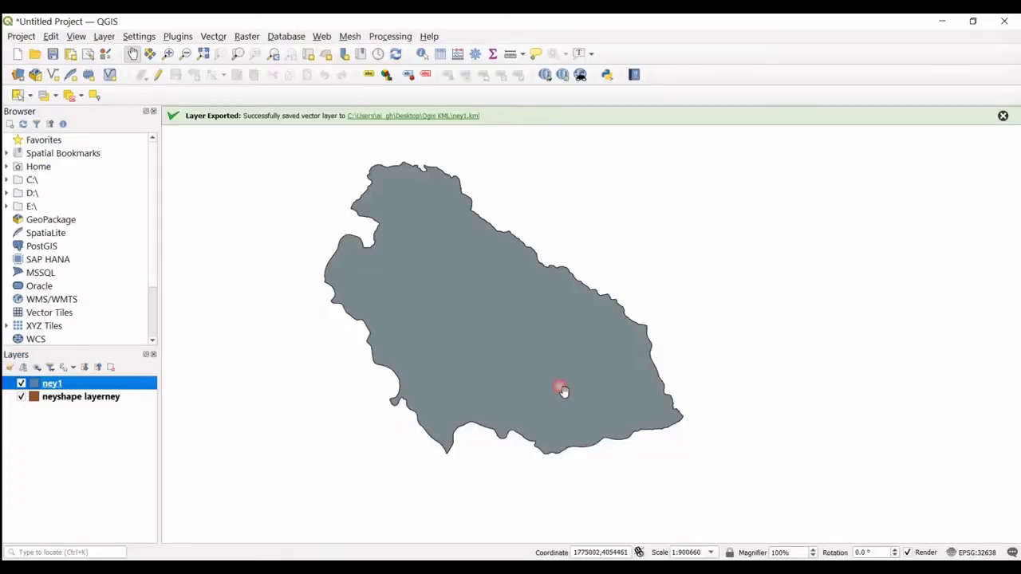
Switch back to QGIS and add the Google Hybrid basemap from QuickMapServices to compare the exported area with imagery
left_click(323, 37)
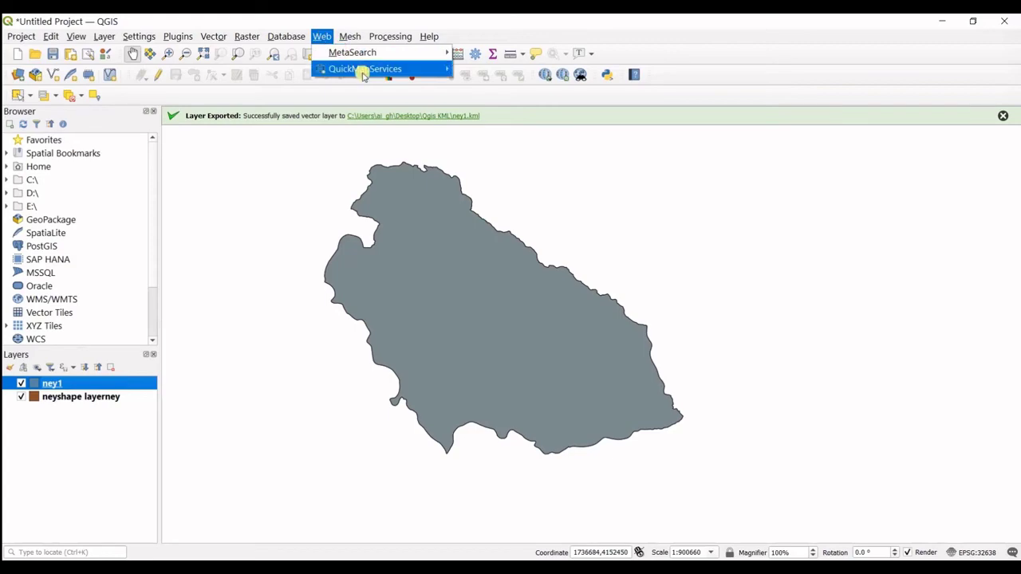
mouse_move(365, 69)
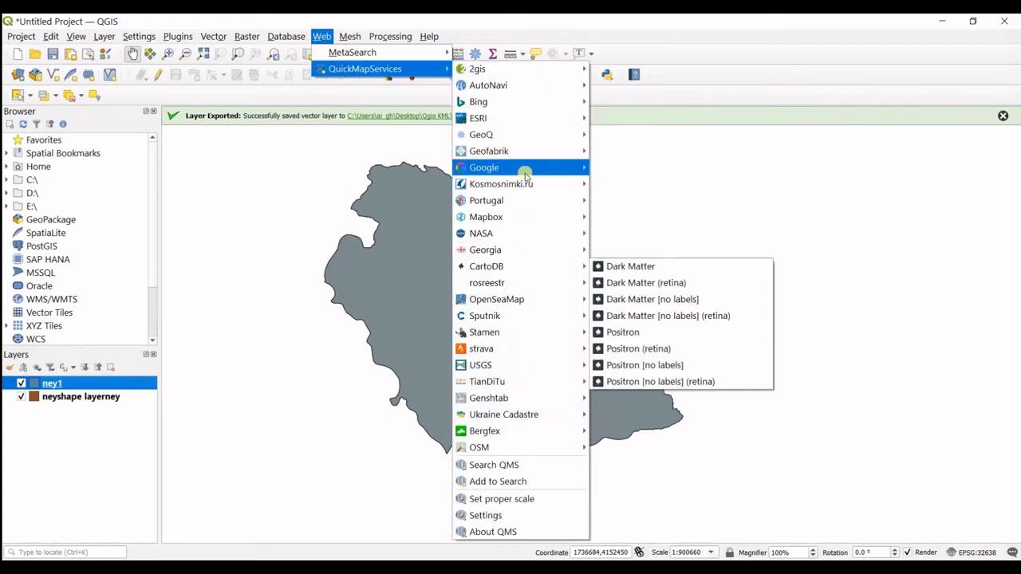
mouse_move(521, 168)
left_click(621, 170)
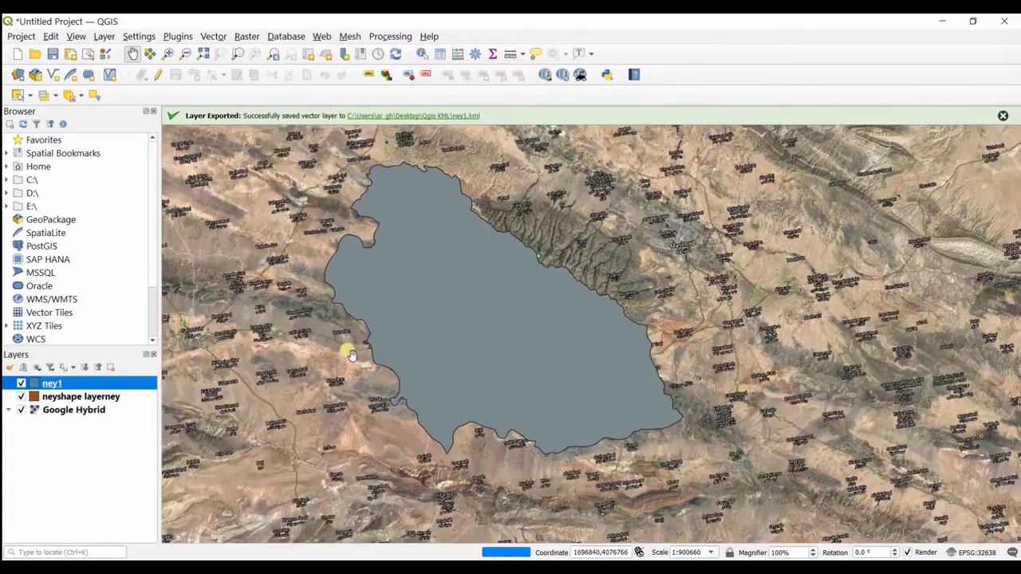
scroll(336, 343, "up", 4)
scroll(337, 343, "down", 5)
scroll(339, 343, "up", 1)
scroll(338, 344, "down", 3)
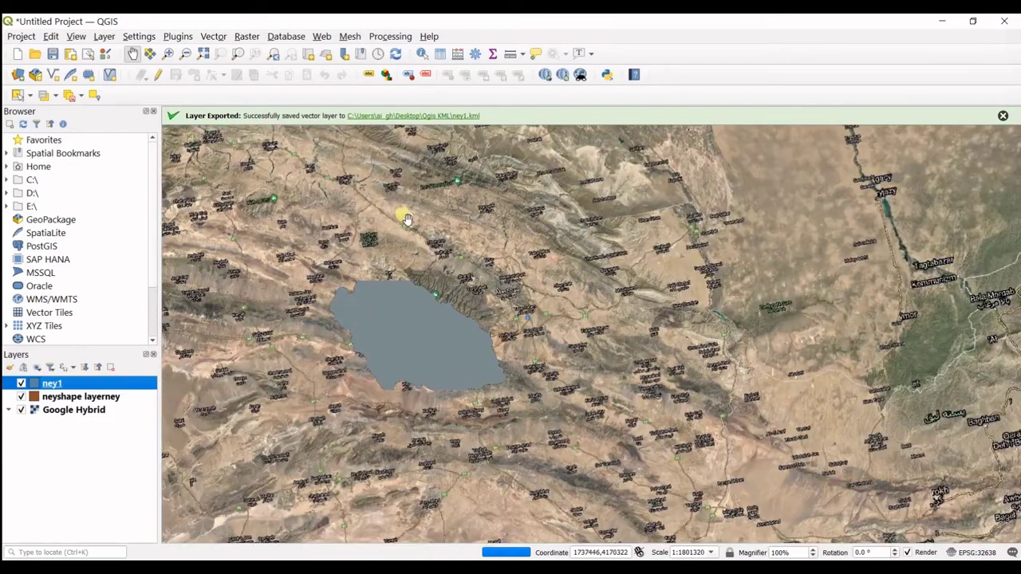
left_click_drag(188, 277, 319, 296)
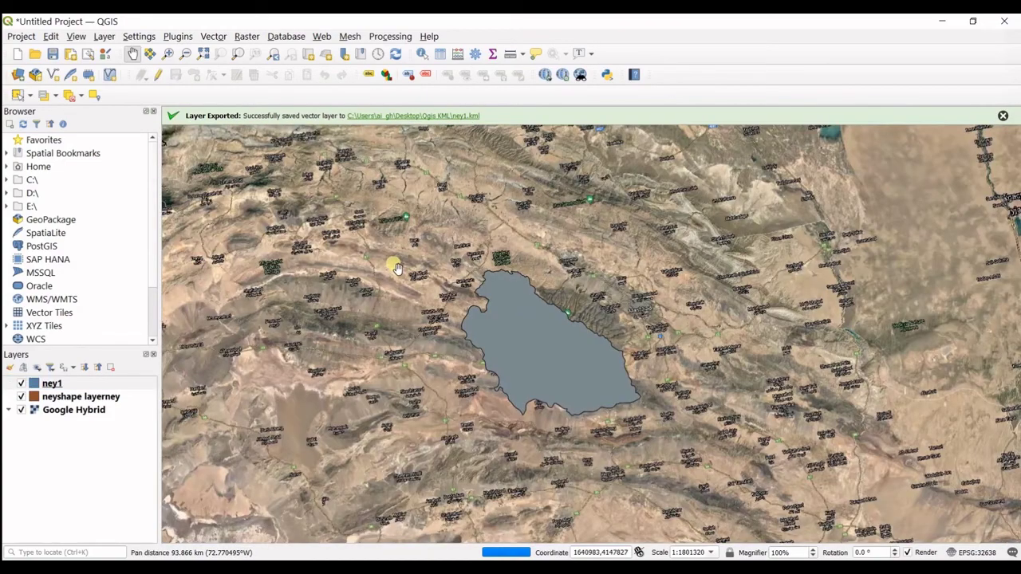
Compare the ney1 area's surroundings on the Google Hybrid basemap, and switch to Google Earth Pro to examine the same region around the boundary
left_click_drag(396, 268, 487, 292)
scroll(495, 304, "down", 1)
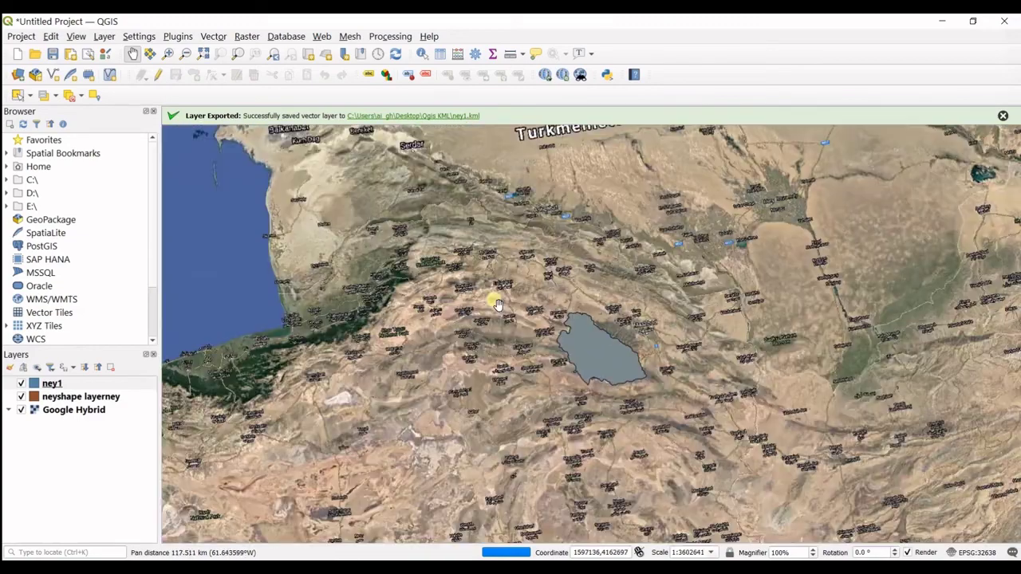
left_click_drag(355, 361, 415, 305)
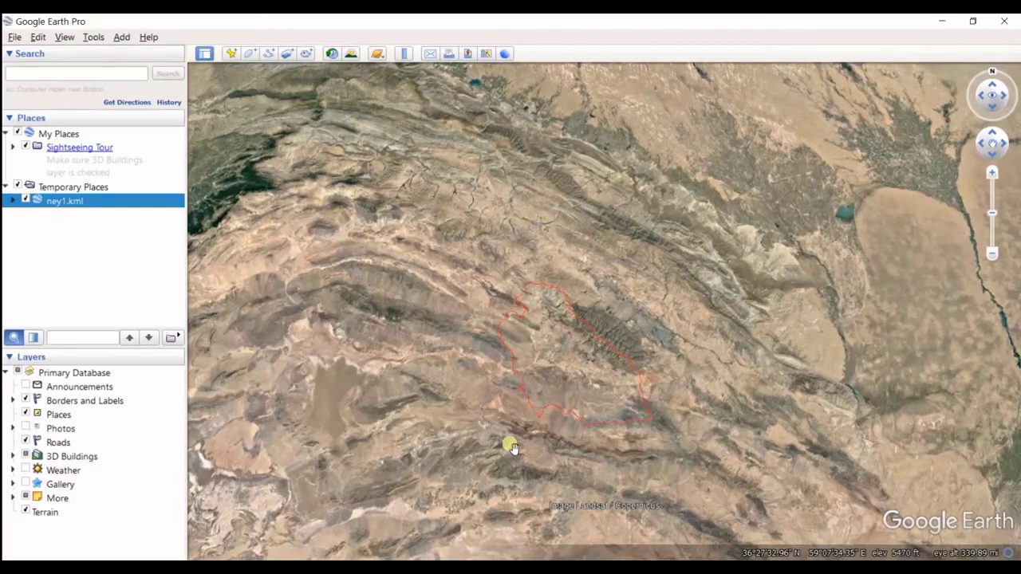
scroll(513, 448, "down", 3)
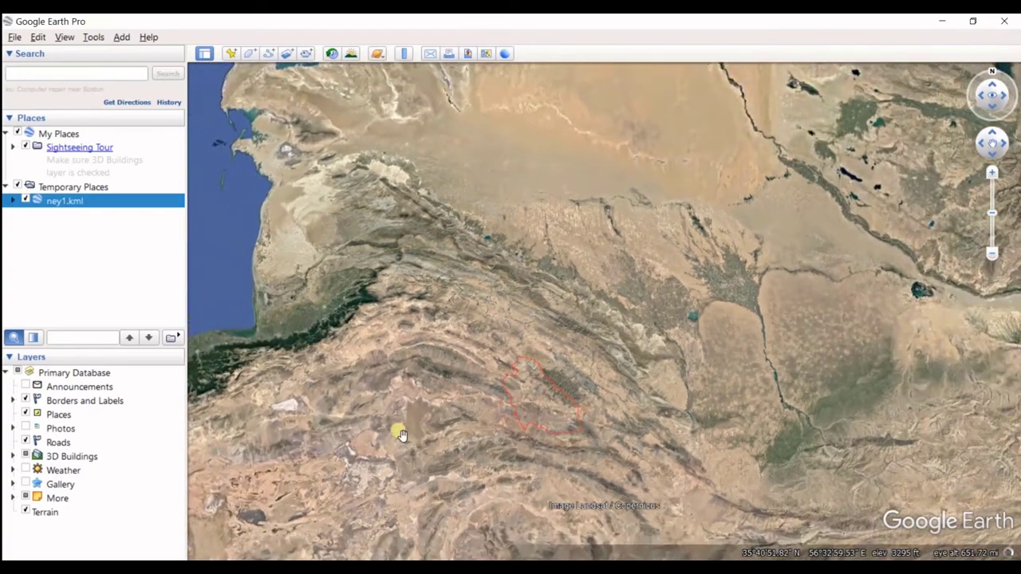
left_click_drag(653, 359, 707, 330)
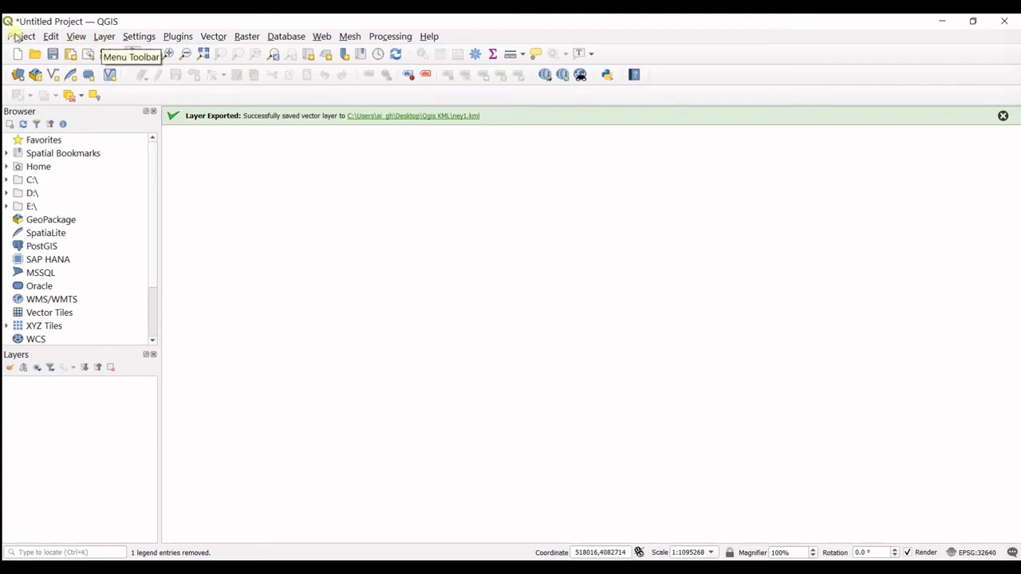
In QGIS, start adding a vector layer from a file and browse to the Qgis KML folder on the Desktop for its dataset
left_click(104, 37)
mouse_move(239, 84)
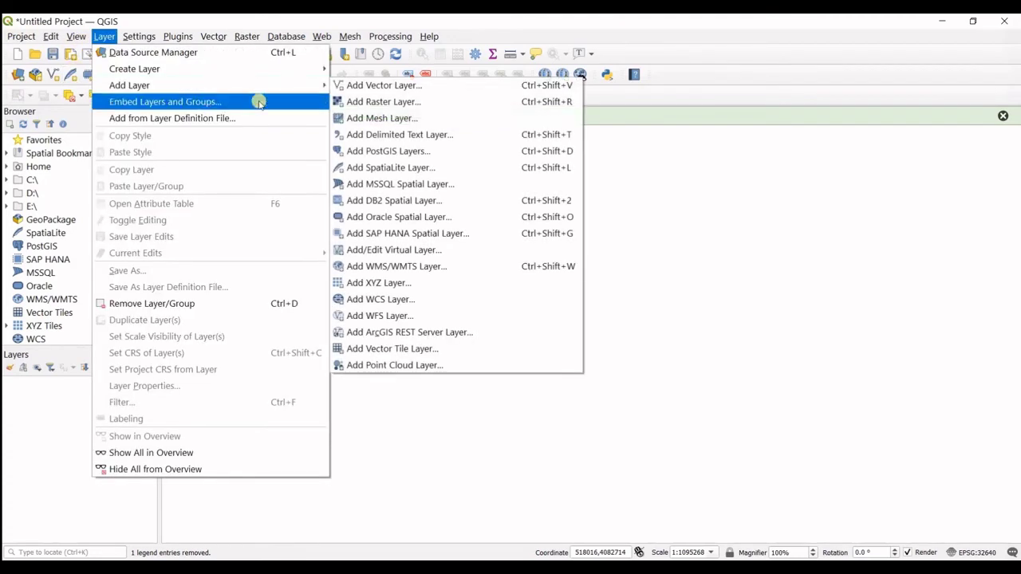
left_click(361, 88)
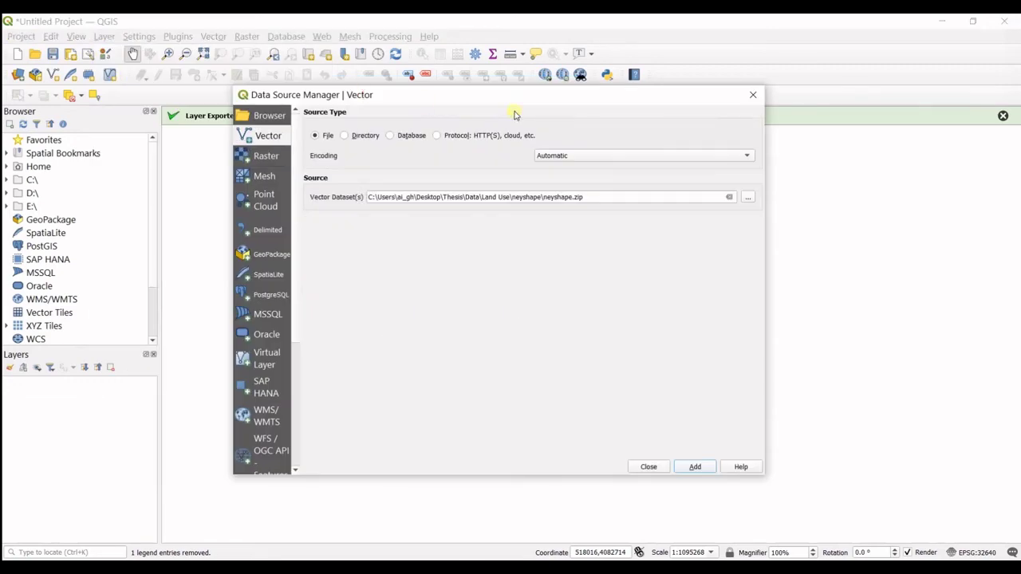
left_click(746, 198)
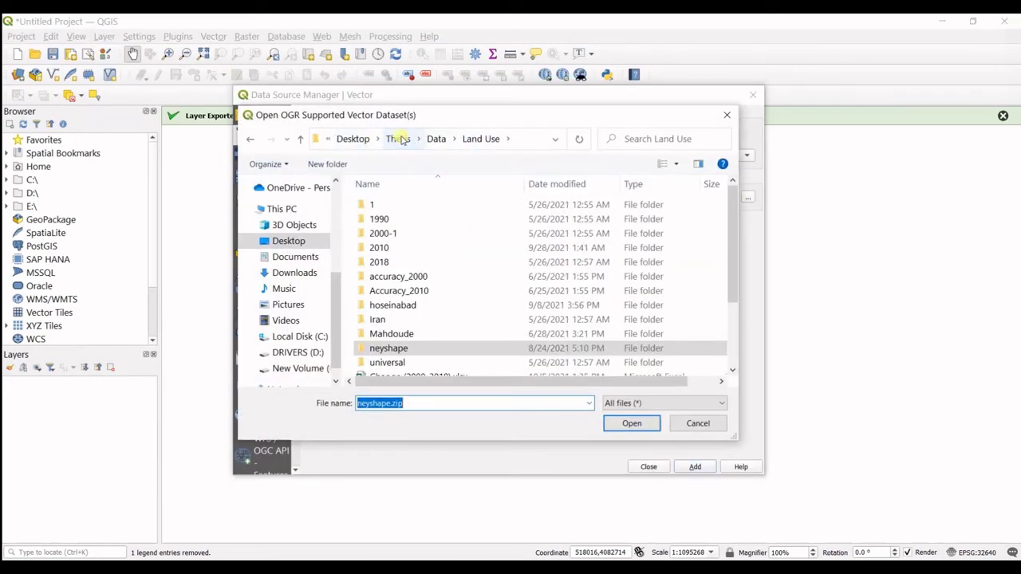
left_click(402, 139)
scroll(383, 335, "down", 5)
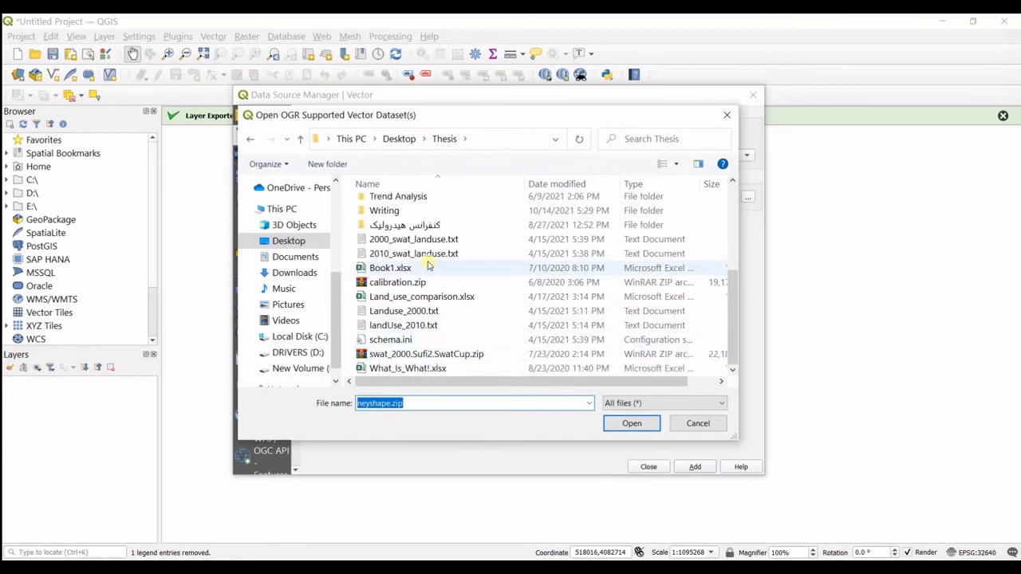
scroll(428, 264, "up", 4)
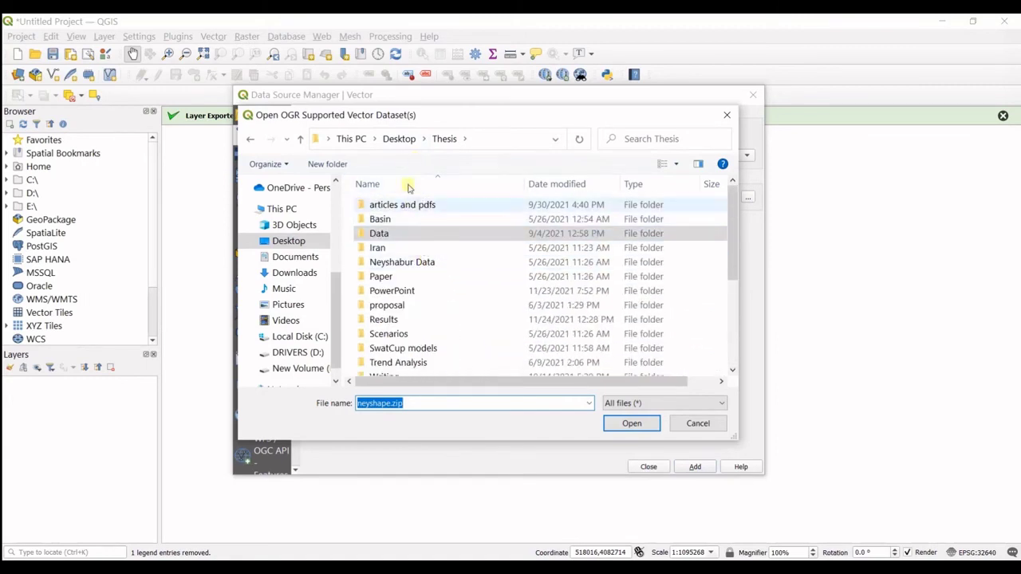
left_click(399, 139)
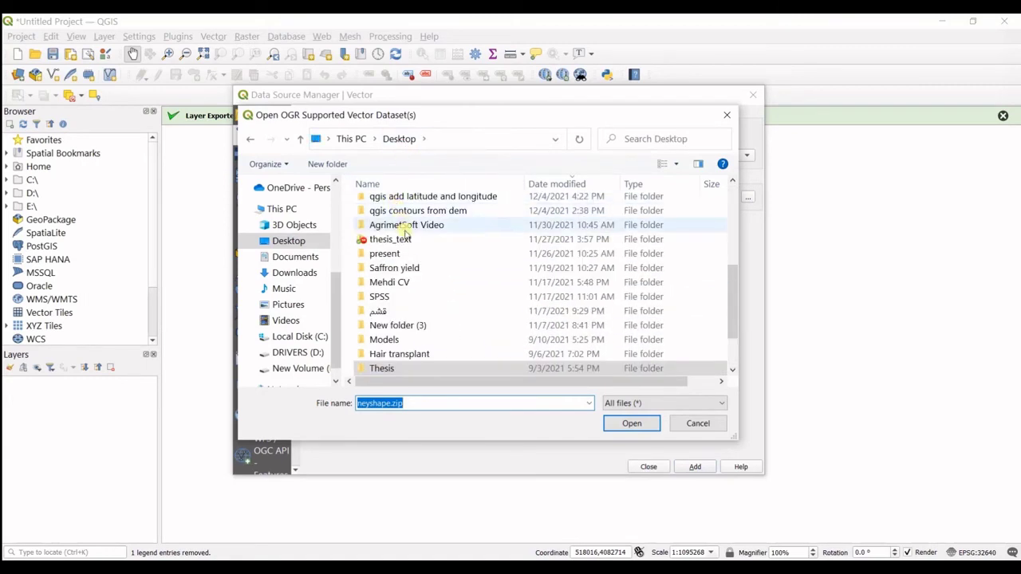
scroll(406, 231, "up", 3)
scroll(403, 276, "down", 1)
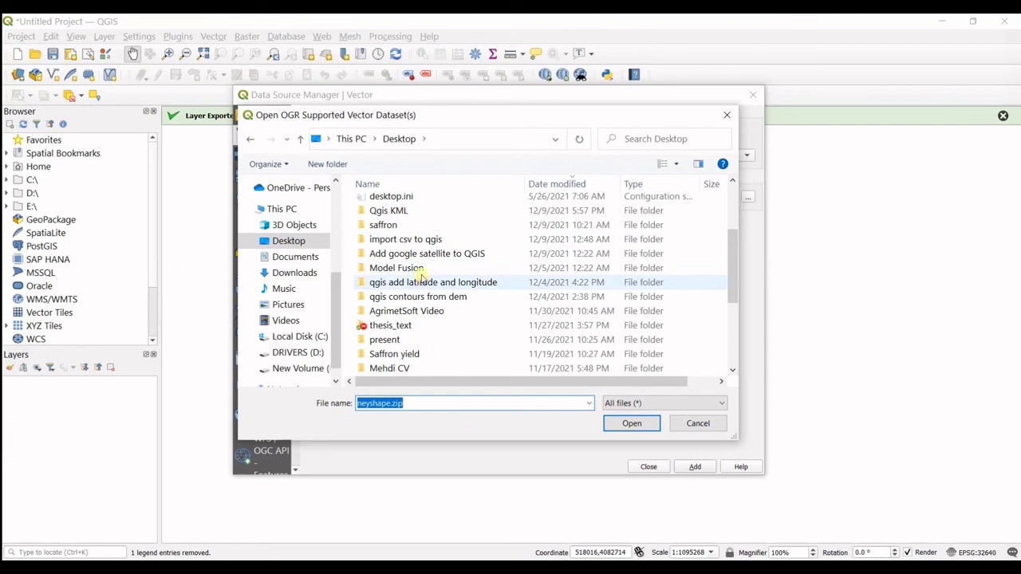
double_click(401, 211)
Choose ney1.kml as the vector dataset, add it to the empty project and close the data source manager
left_click(407, 220)
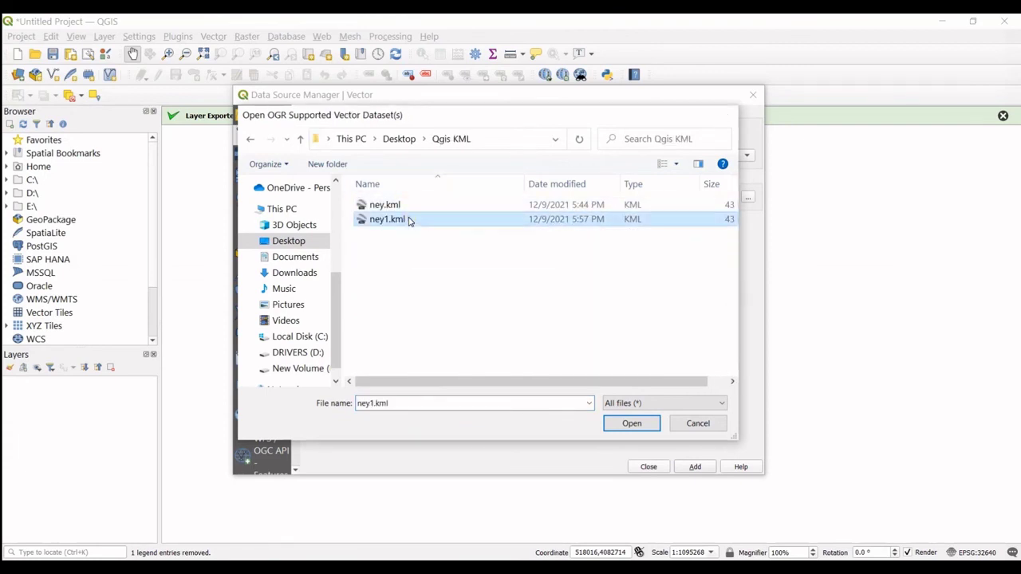
double_click(408, 220)
left_click(694, 469)
left_click(648, 467)
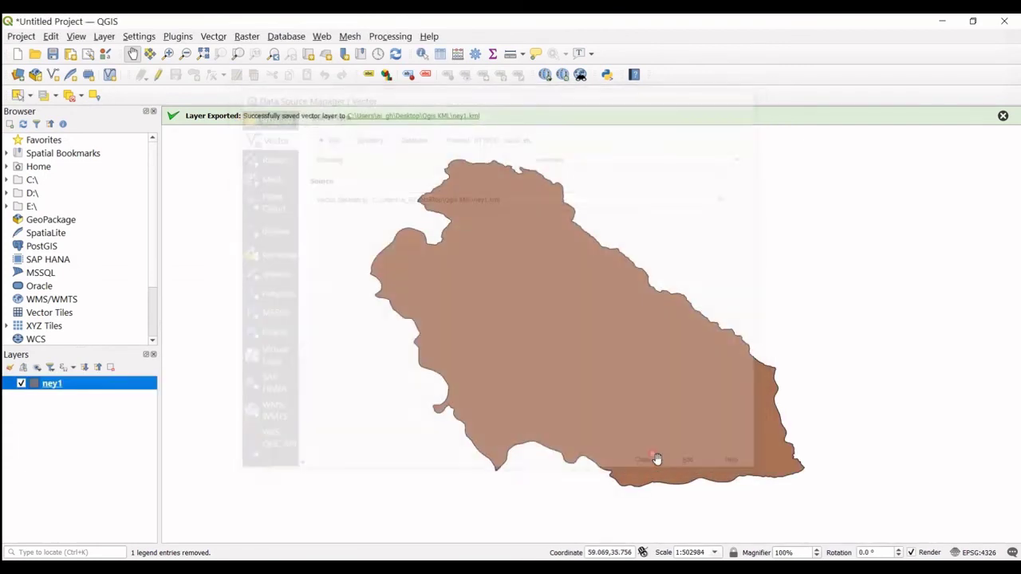